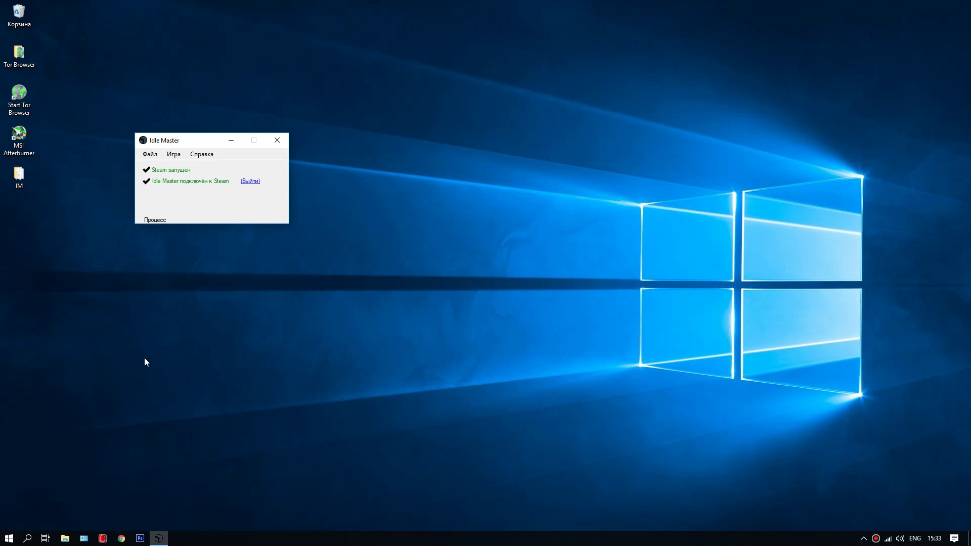
Close the running Idle Master window
left_click(864, 539)
left_click(300, 343)
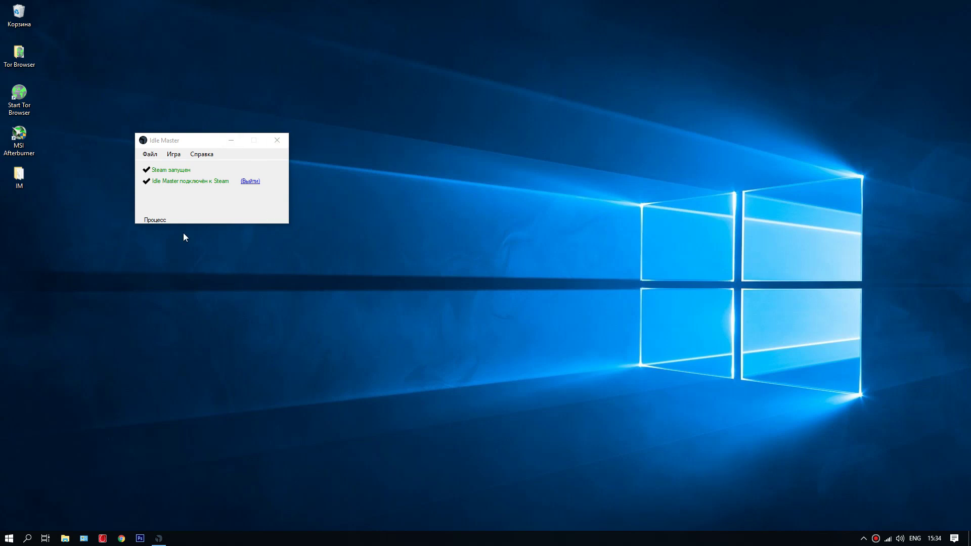
left_click(278, 142)
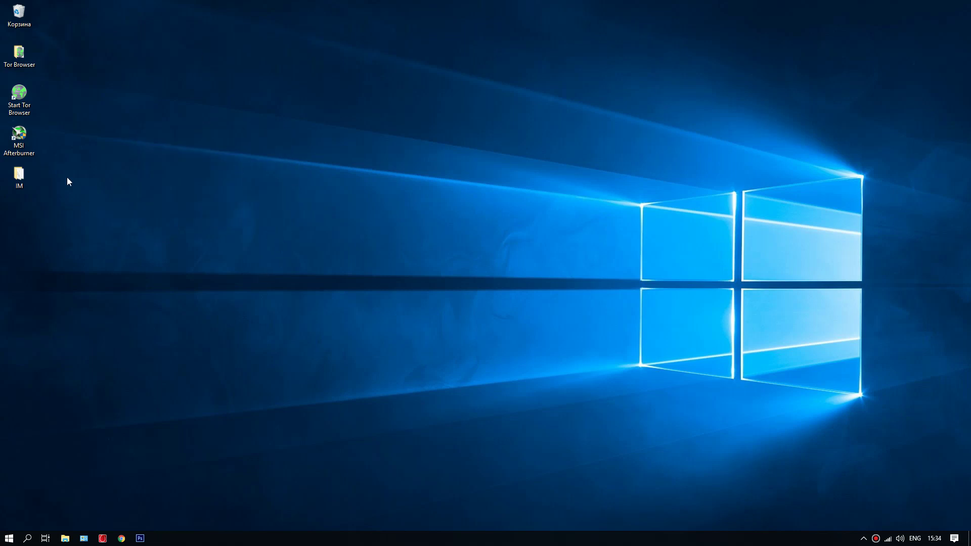
Open the Control Panel through File Explorer and display its items as large icons (Крупные значки)
left_click(64, 539)
left_click(292, 90)
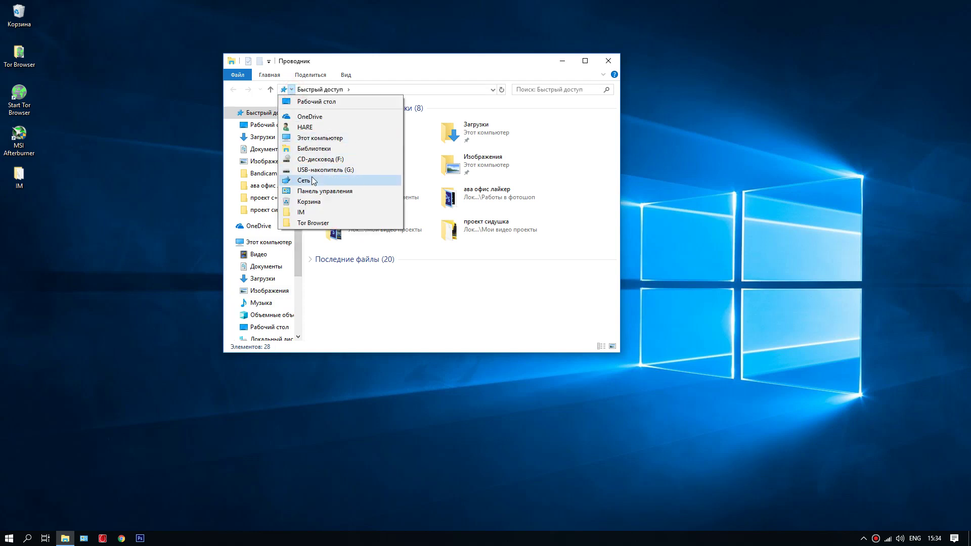
left_click(313, 191)
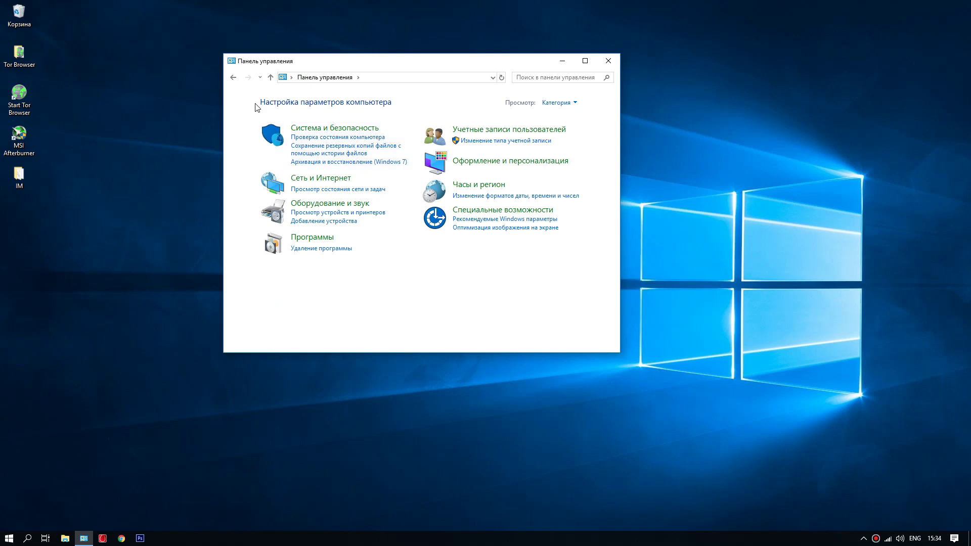
left_click(570, 101)
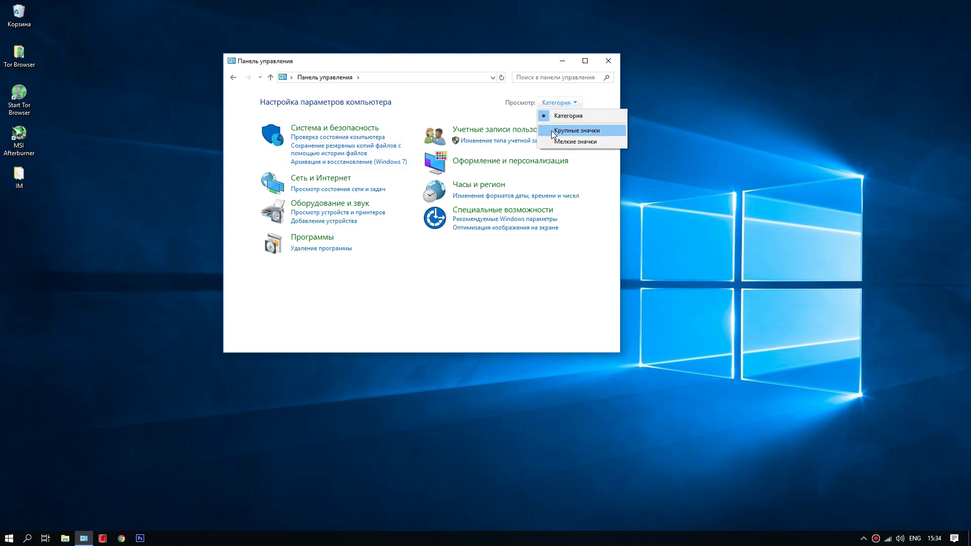
left_click(551, 130)
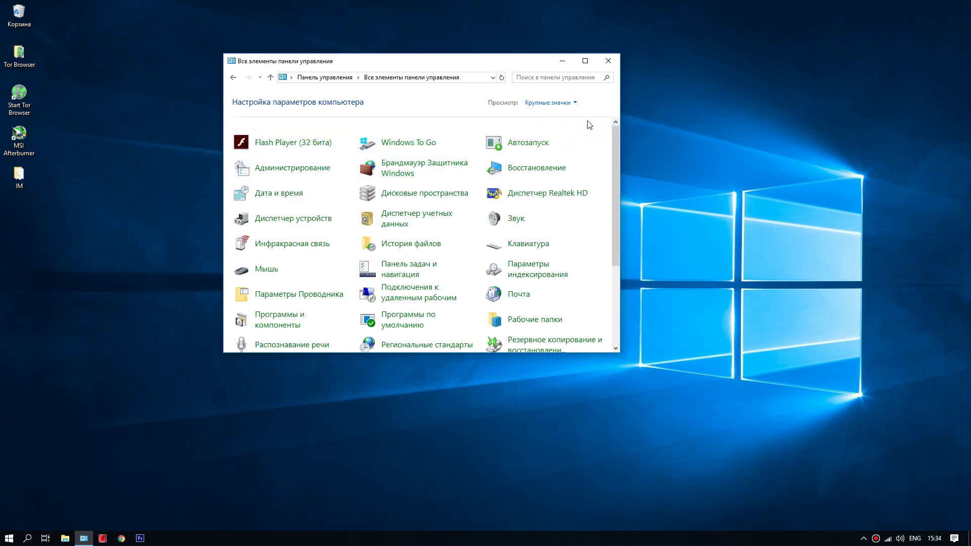
Set the Explorer options to show hidden files, folders and drives, apply the change, and close the Control Panel window
scroll(405, 232, "down", 1)
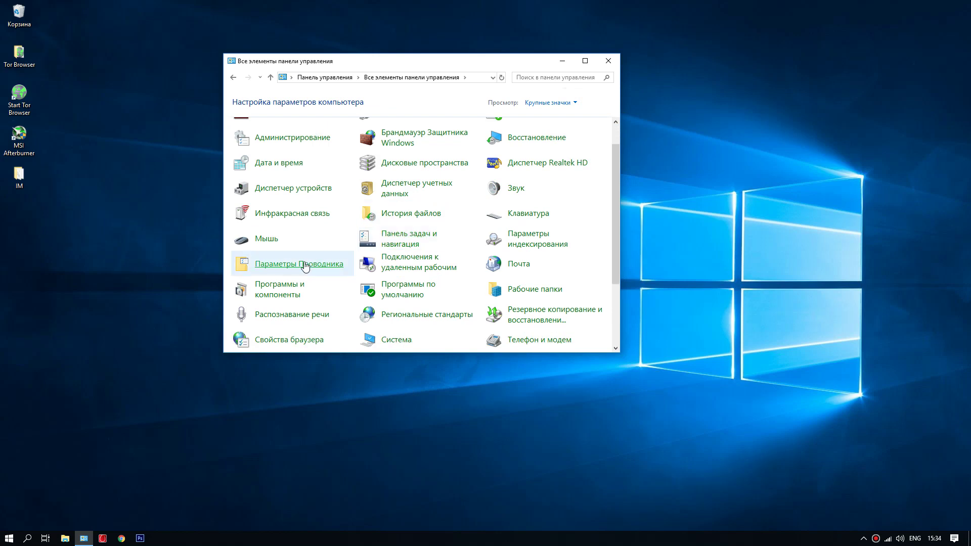
left_click(278, 271)
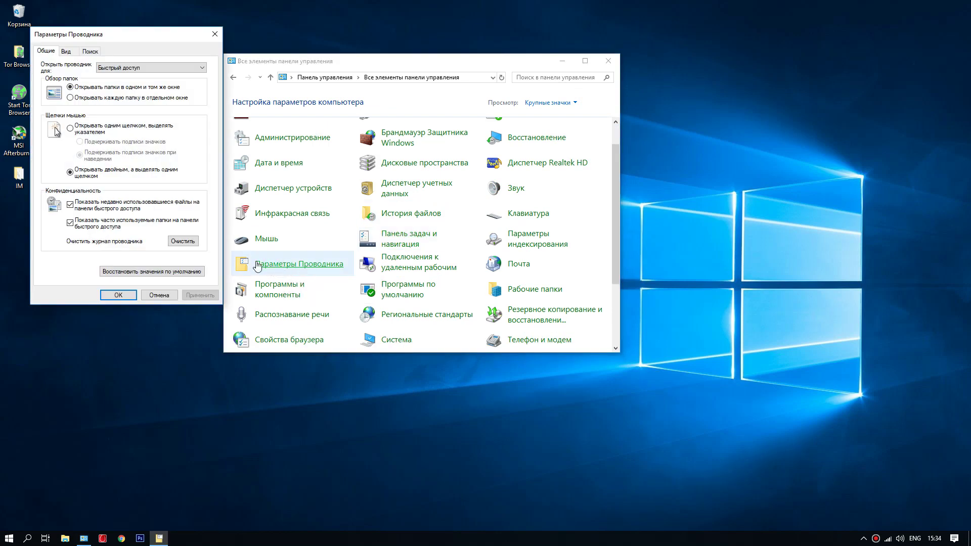
left_click(66, 52)
scroll(125, 202, "down", 6)
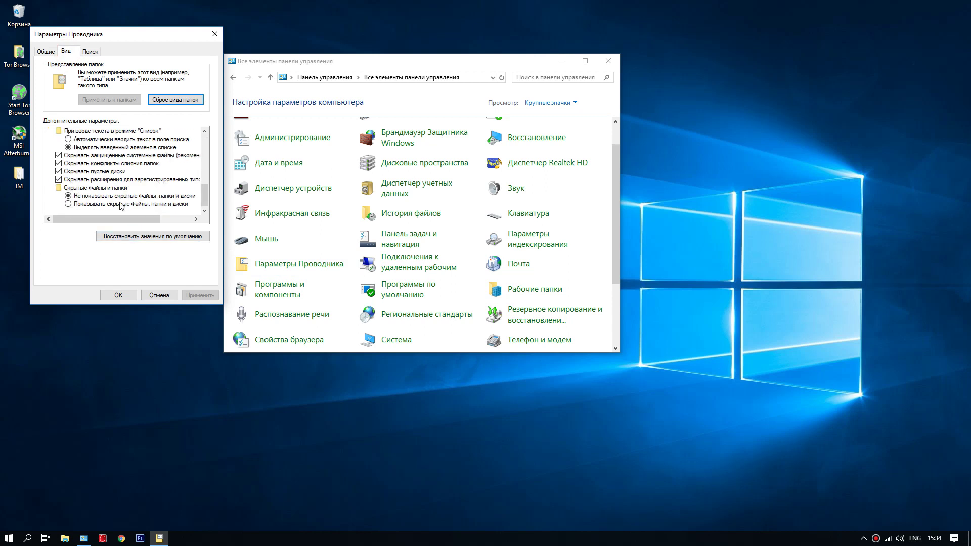
left_click(78, 205)
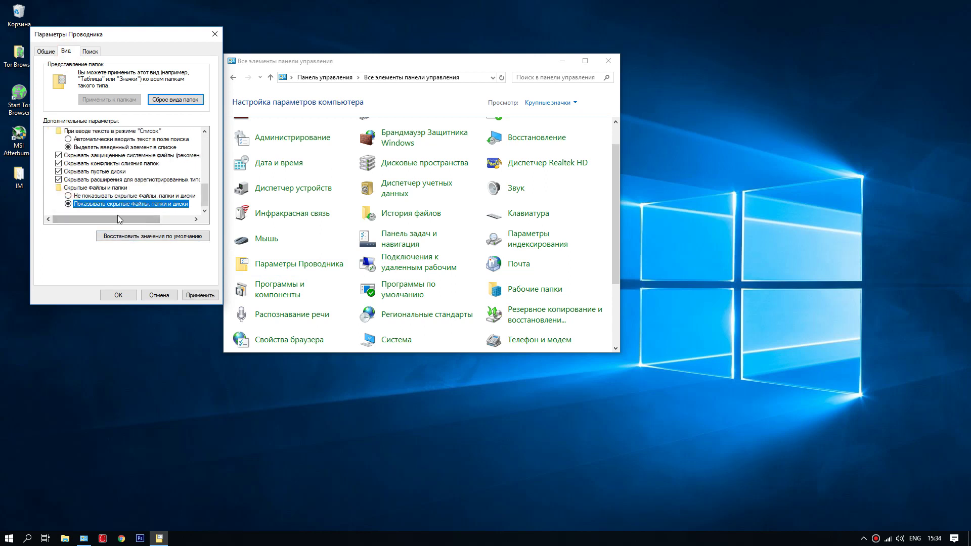
left_click(196, 296)
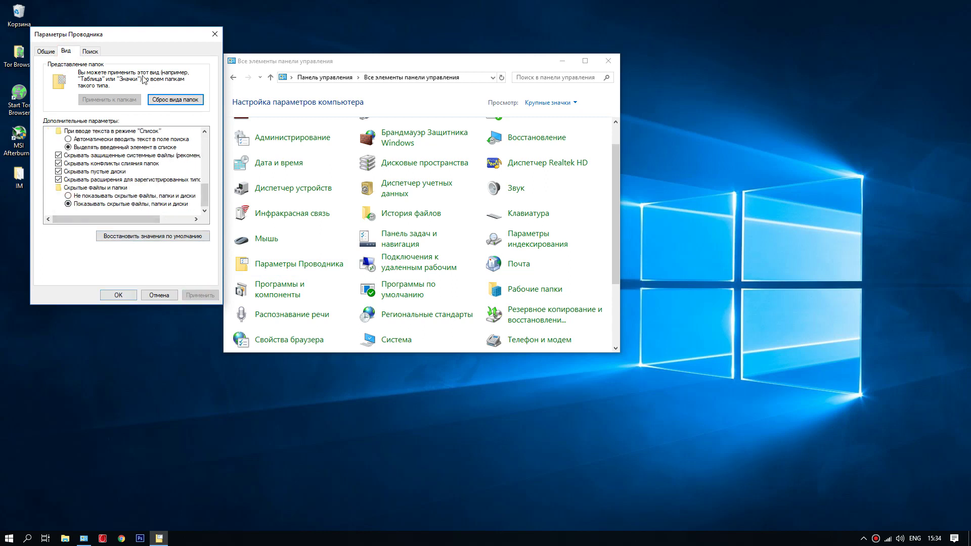
left_click_drag(126, 38, 768, 49)
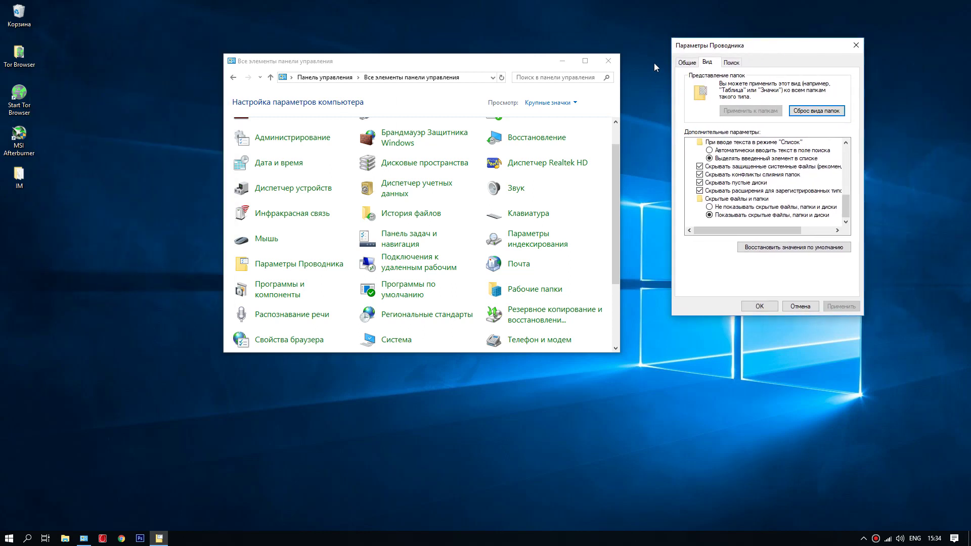
left_click(610, 64)
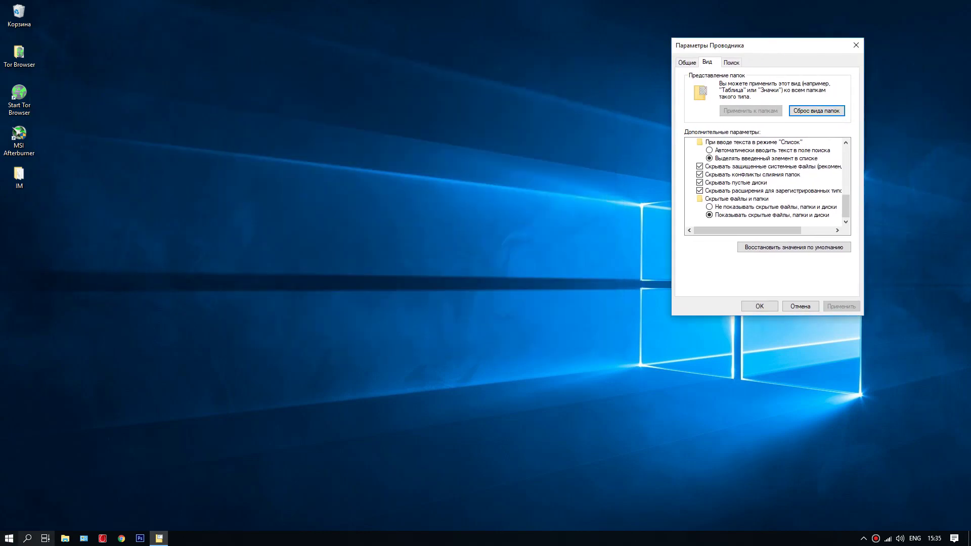
Browse in File Explorer on drive C: to the AppData\Local folder inside the current user's profile folder
left_click(65, 540)
scroll(283, 303, "down", 2)
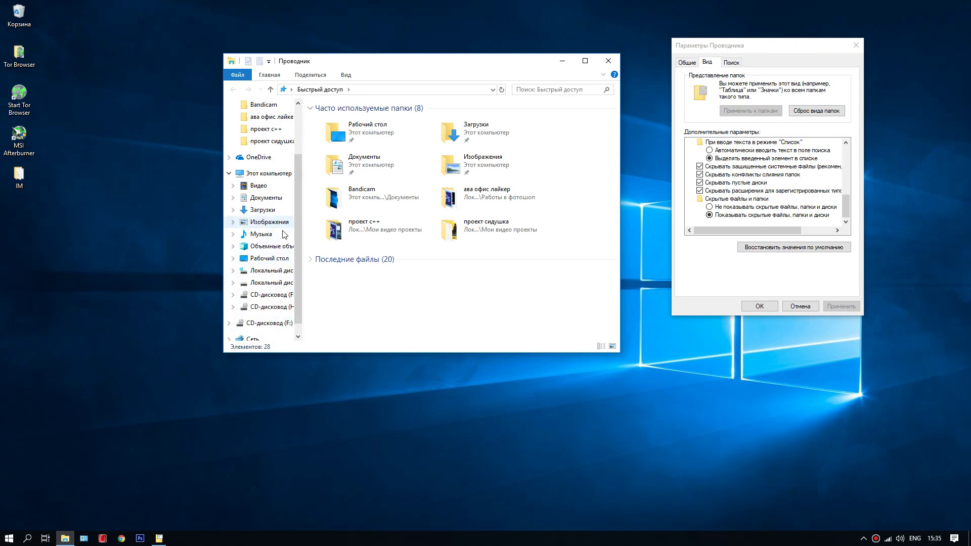
left_click(275, 274)
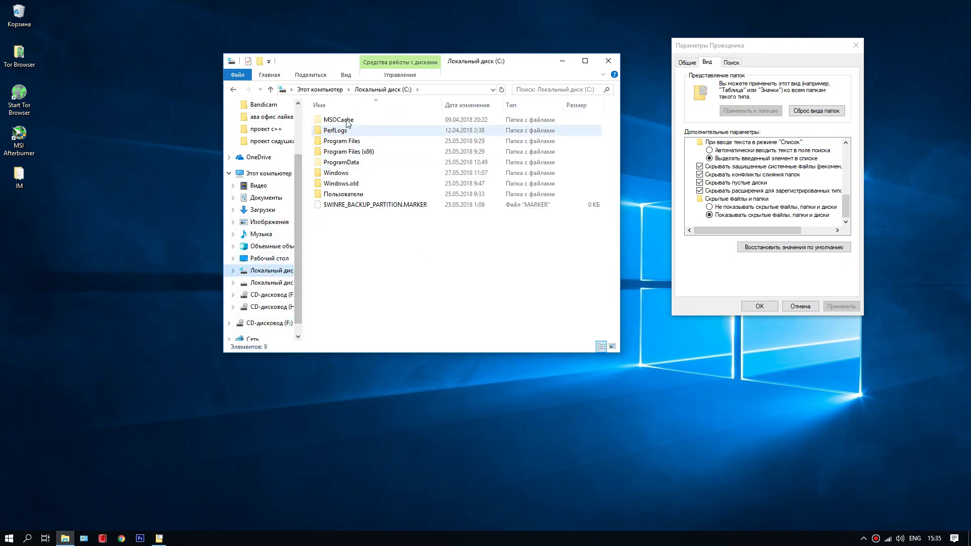
double_click(334, 196)
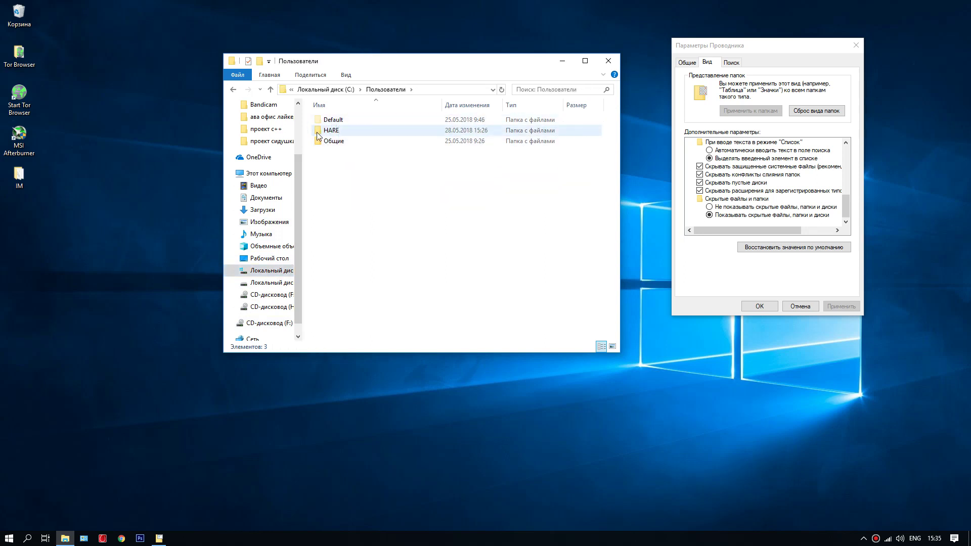
left_click(333, 131)
double_click(333, 132)
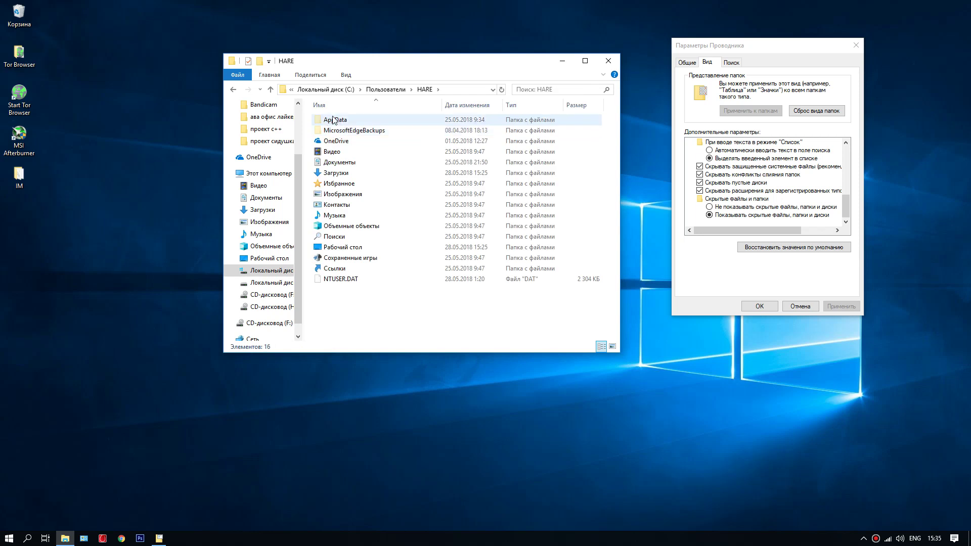
double_click(332, 120)
double_click(331, 121)
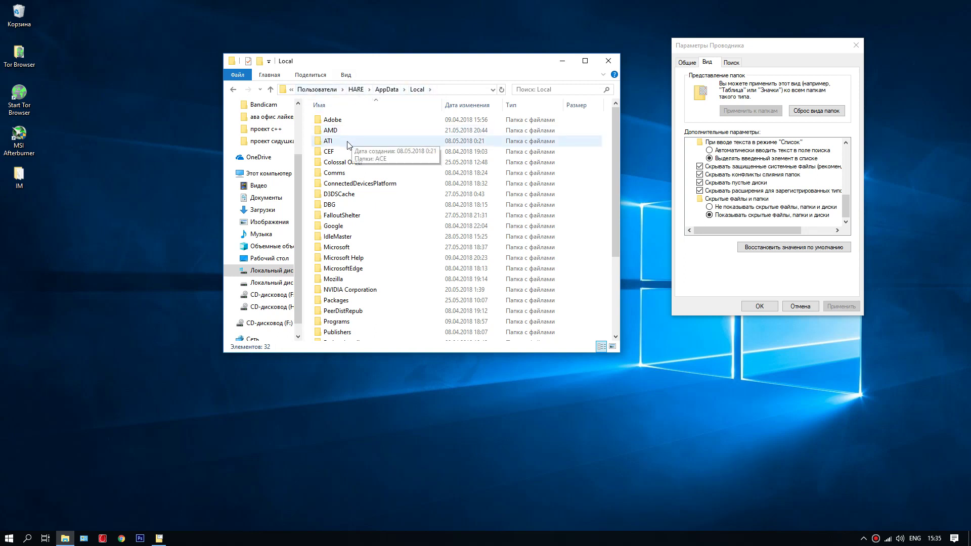
Delete the IdleMaster folder from AppData\Local and close the File Explorer window
scroll(321, 223, "down", 1)
left_click(331, 209)
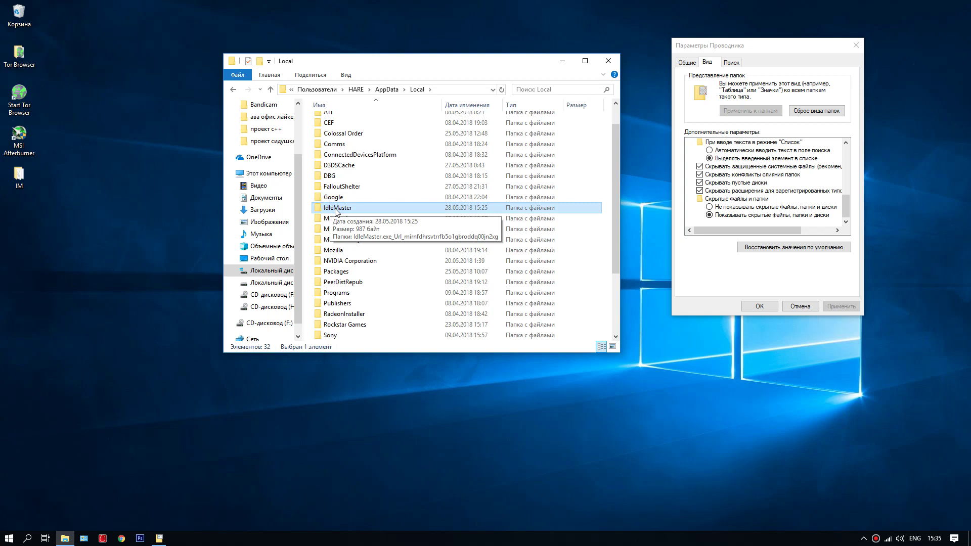
key("Delete")
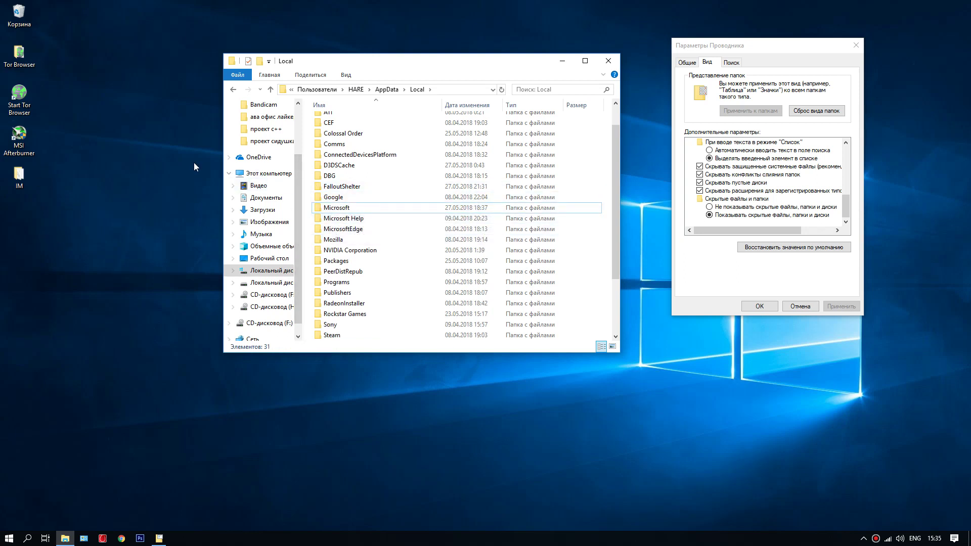
left_click(609, 63)
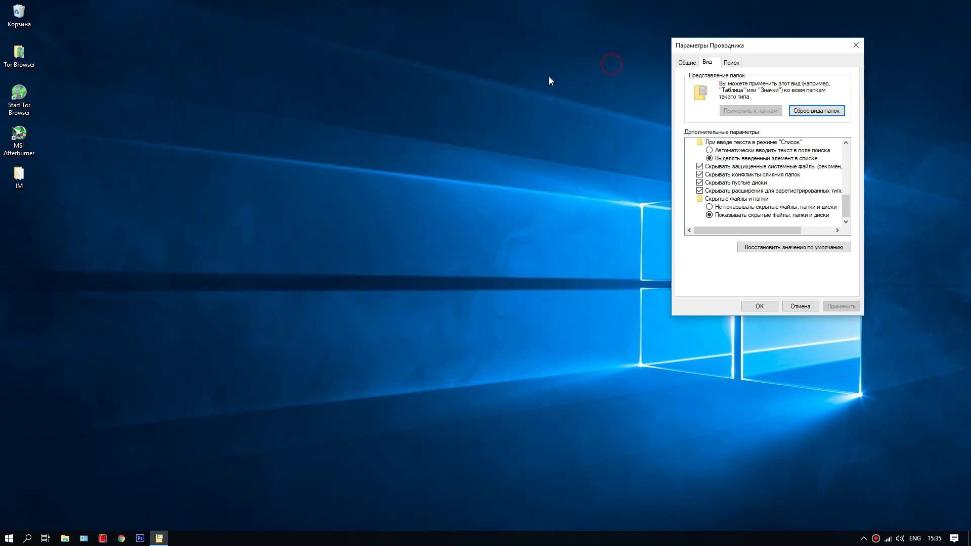
Launch the IdleMaster application from the IM folder on the desktop and move its window away from the desktop icons
double_click(18, 177)
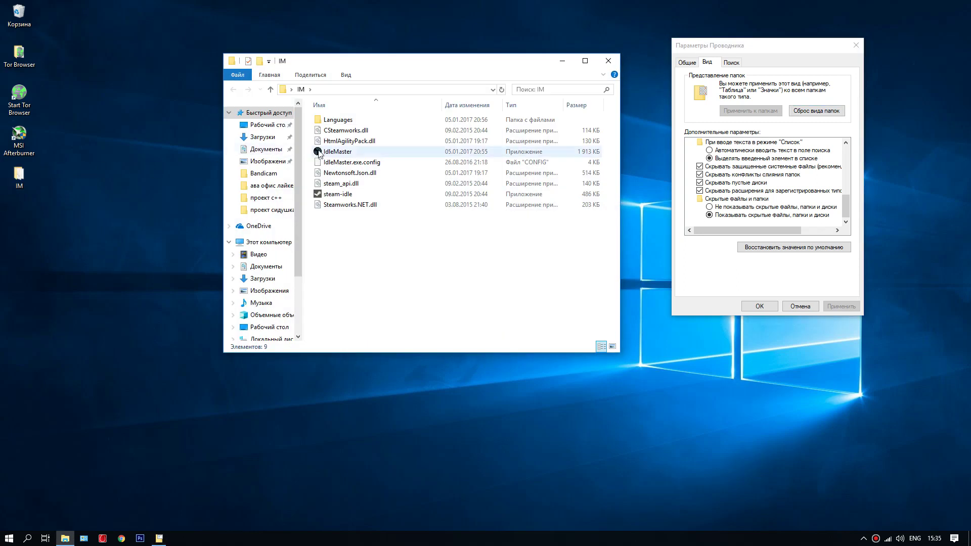
left_click(326, 152)
double_click(327, 151)
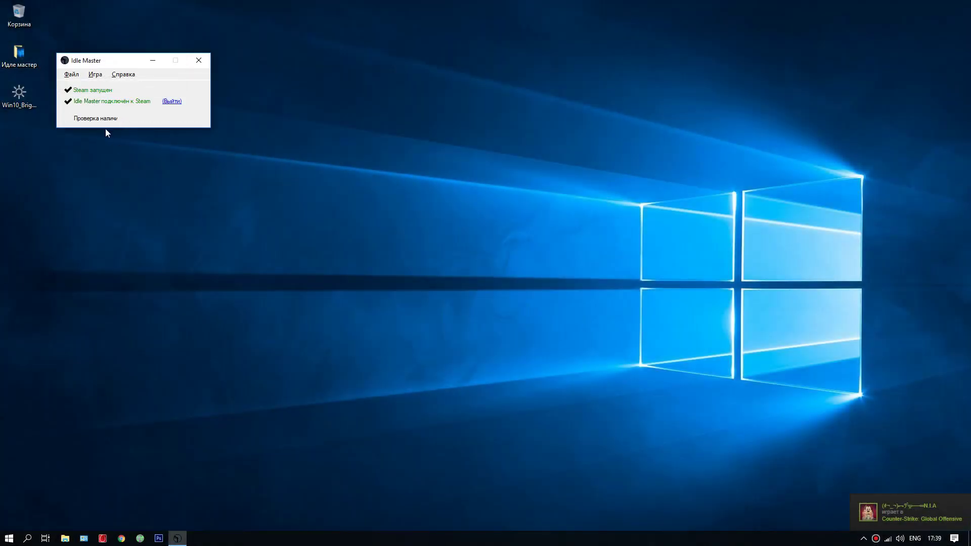
left_click_drag(118, 62, 241, 74)
left_click(185, 90)
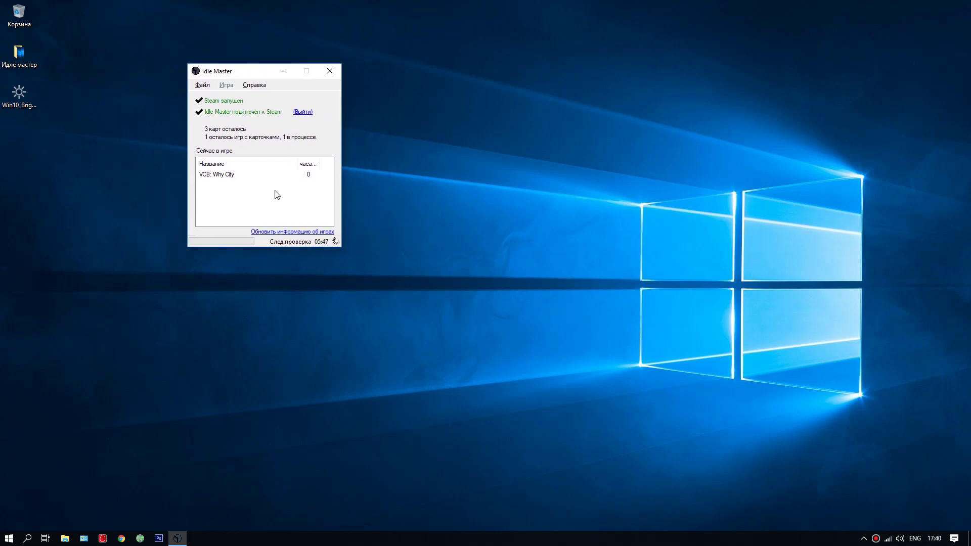